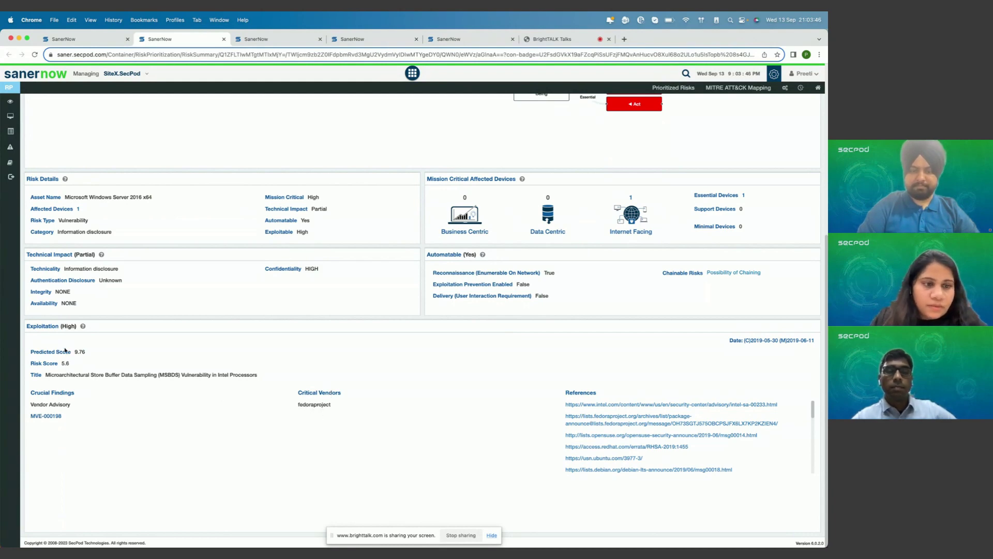
# - Review the risk score and decision tree of CVE-2018-12126, and return to the risk prioritization dashboard
pyautogui.moveTo(87, 352); pyautogui.dragTo(62, 363)
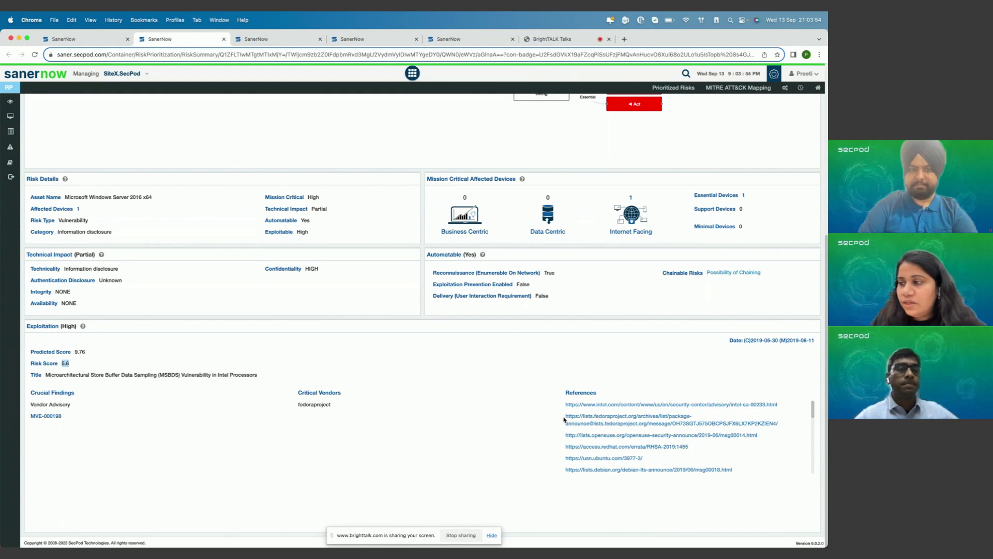
pyautogui.scroll(5, 488, 407)
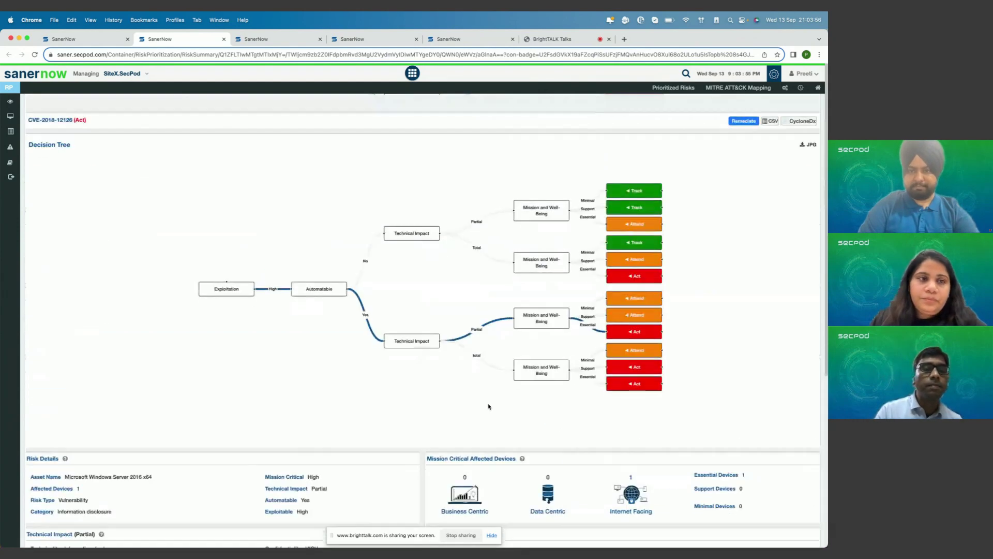
pyautogui.click(11, 88)
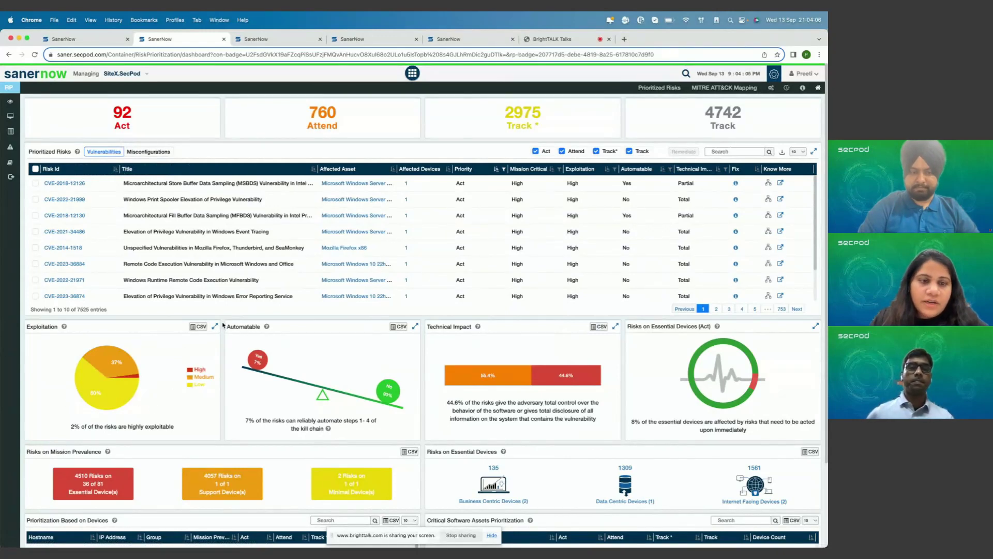
# - Select CVE-2013-1675 among the highly exploitable risks and bring up a patching task to remediate it
pyautogui.click(136, 378)
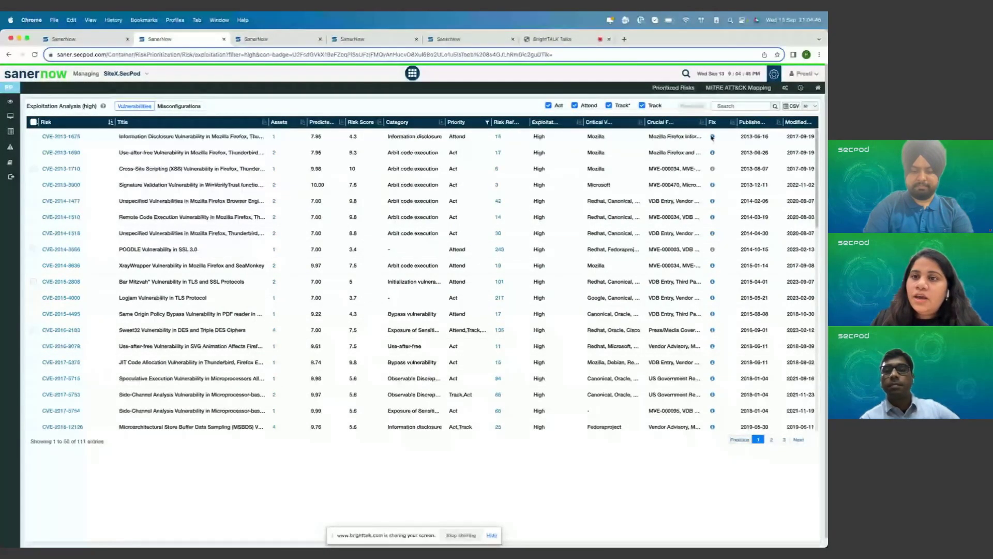
pyautogui.click(34, 136)
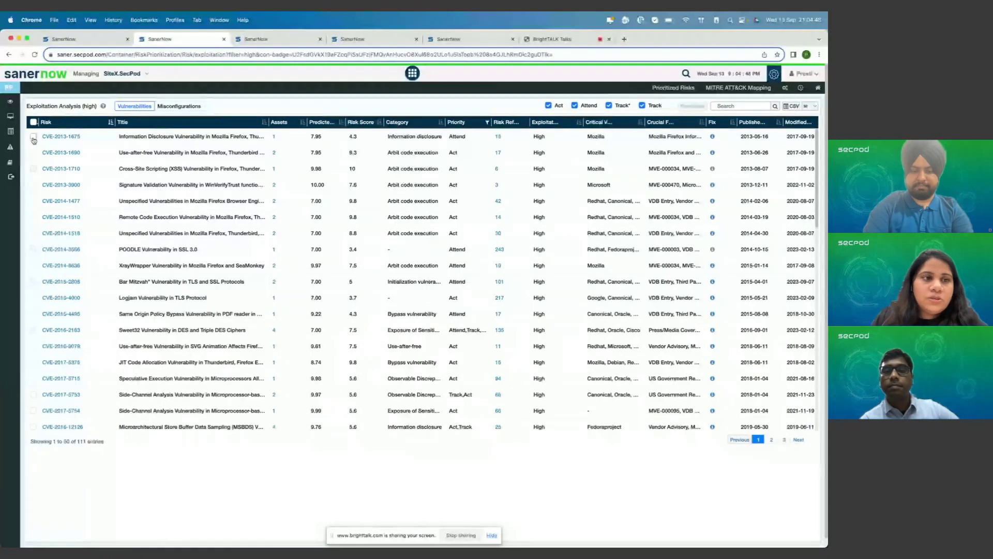
pyautogui.click(698, 107)
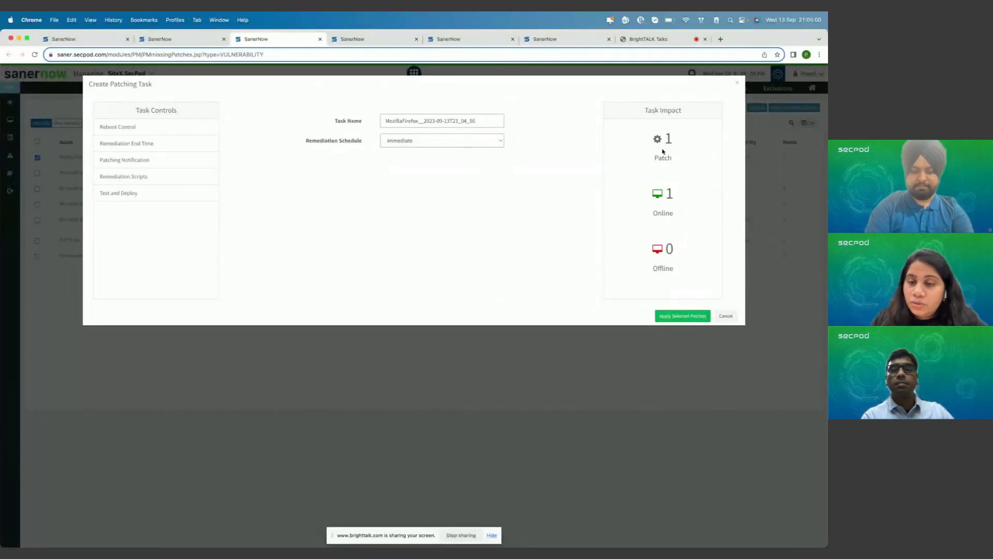
# - Check the cyber kill chain steps on the original dashboard and show the risks rated automatable "Yes"
pyautogui.click(93, 40)
pyautogui.scroll(-1, 121, 334)
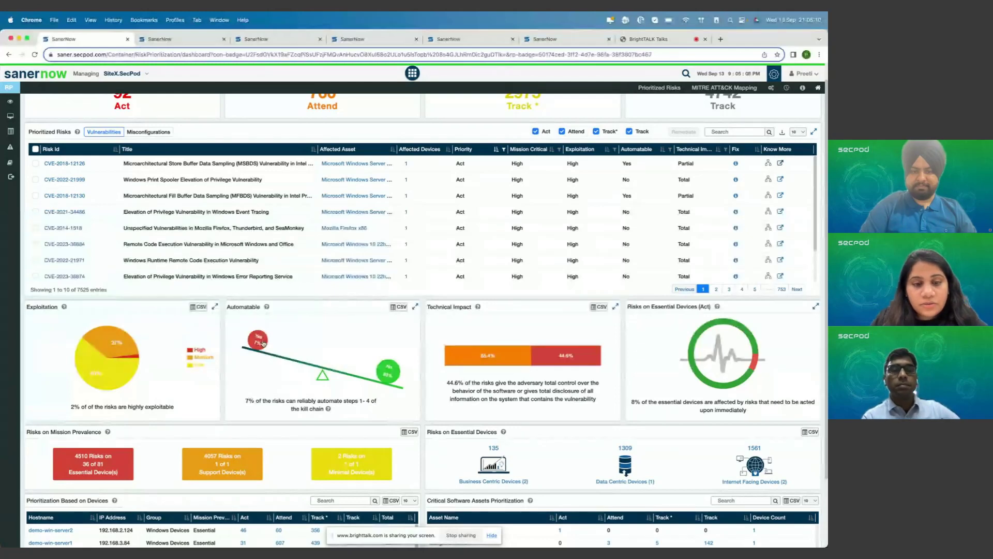
pyautogui.moveTo(329, 410)
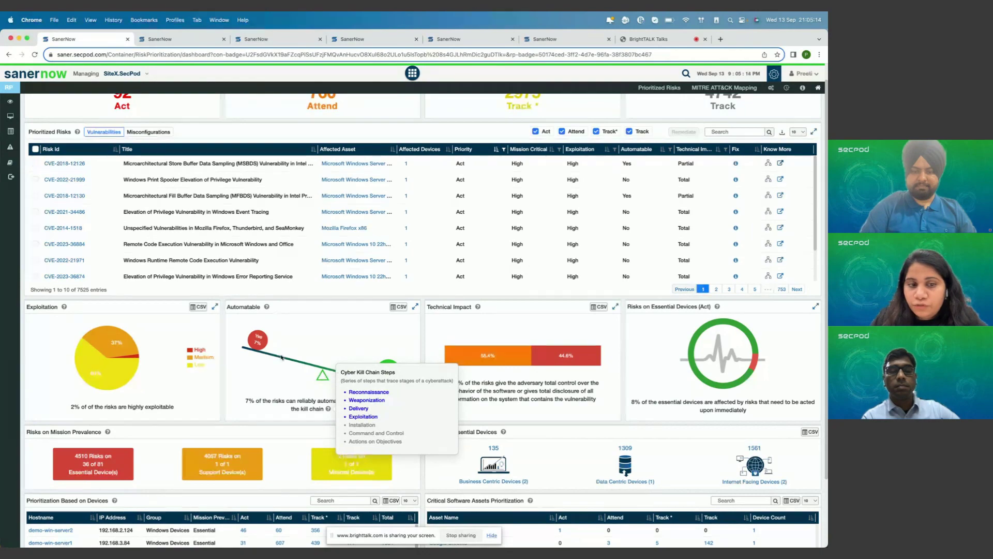
pyautogui.click(257, 342)
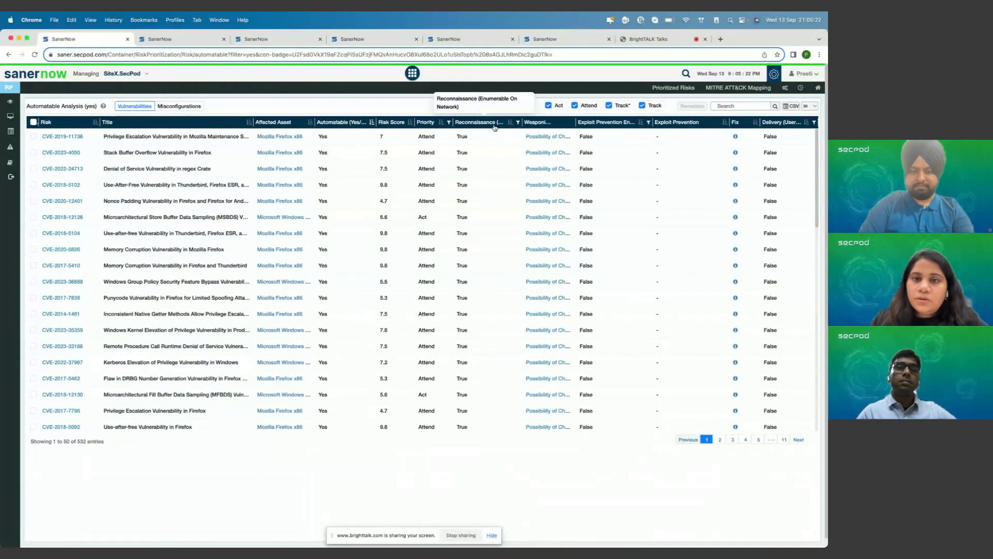
# - View the possible chaining risks for CVE-2019-11736 and return to the dashboard
pyautogui.click(547, 137)
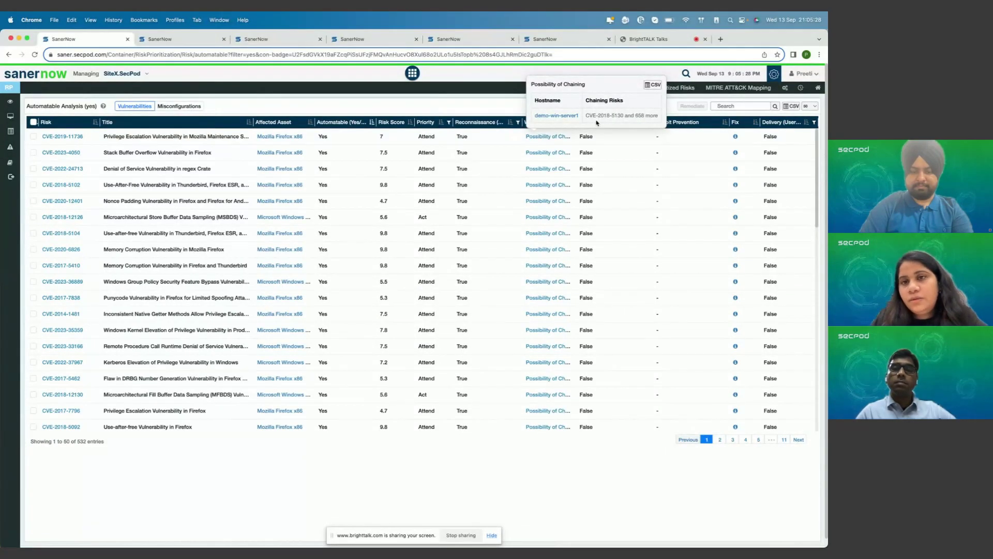
pyautogui.click(483, 144)
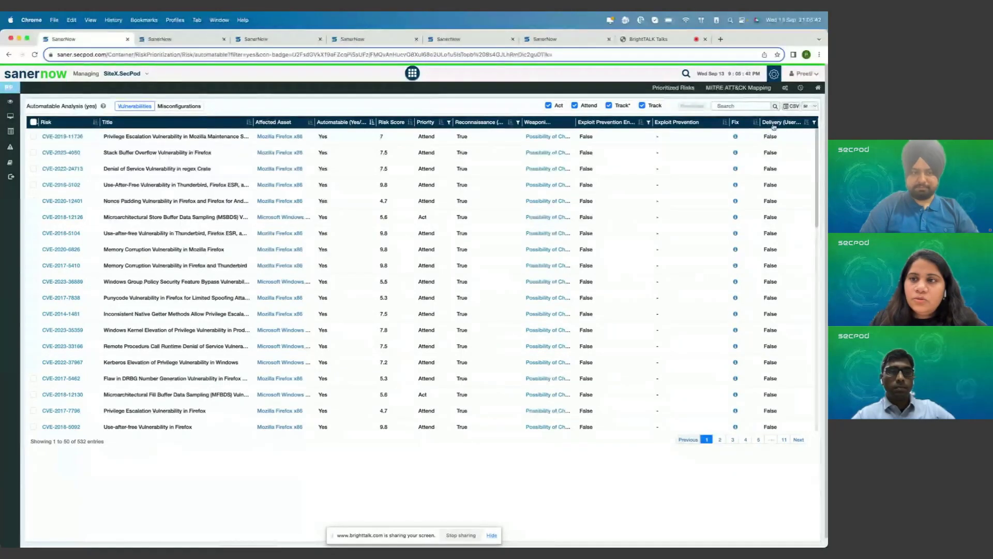
pyautogui.moveTo(736, 137)
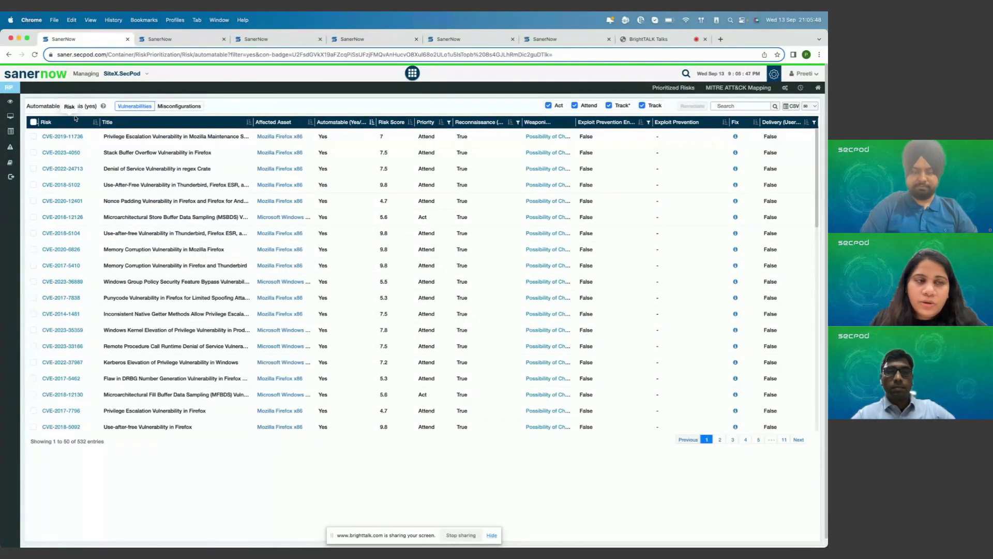
pyautogui.click(8, 89)
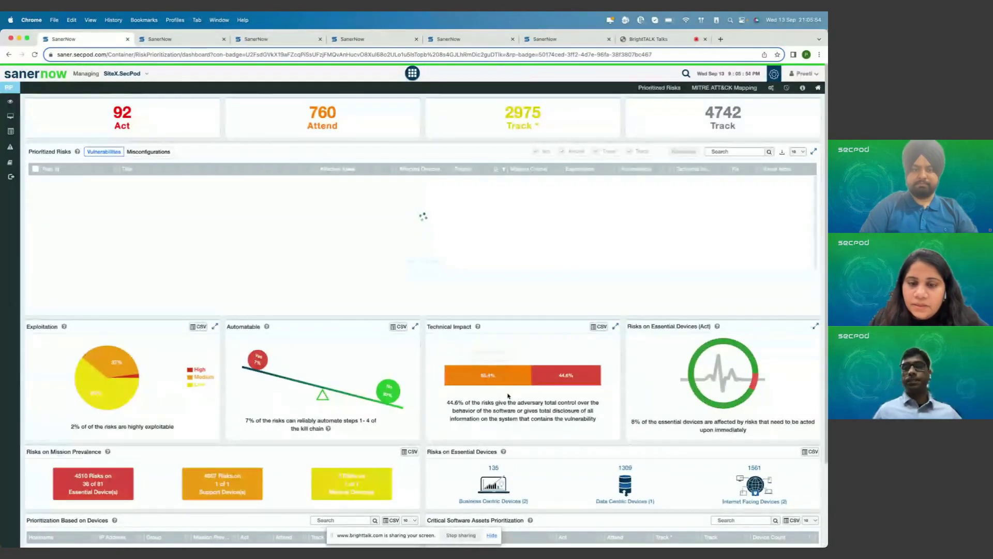
# - Compare the partial and total technical impact shares, view the total-impact risk list, and return to the dashboard
pyautogui.moveTo(505, 382)
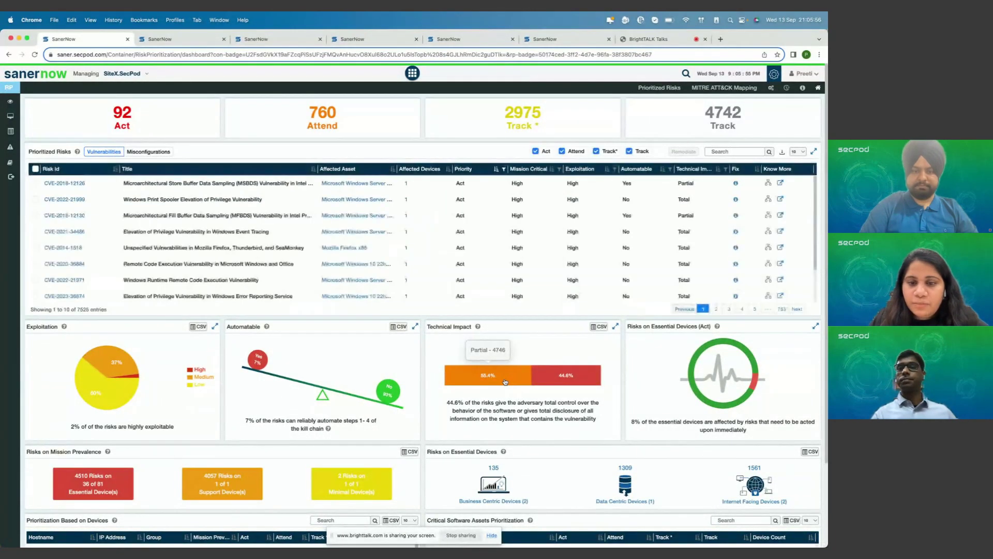
pyautogui.moveTo(551, 376)
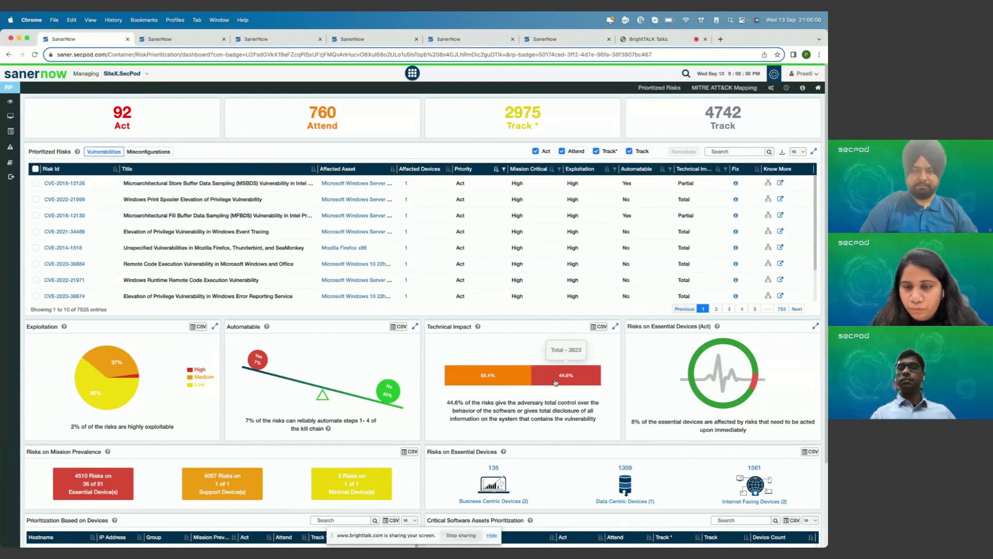
pyautogui.click(556, 382)
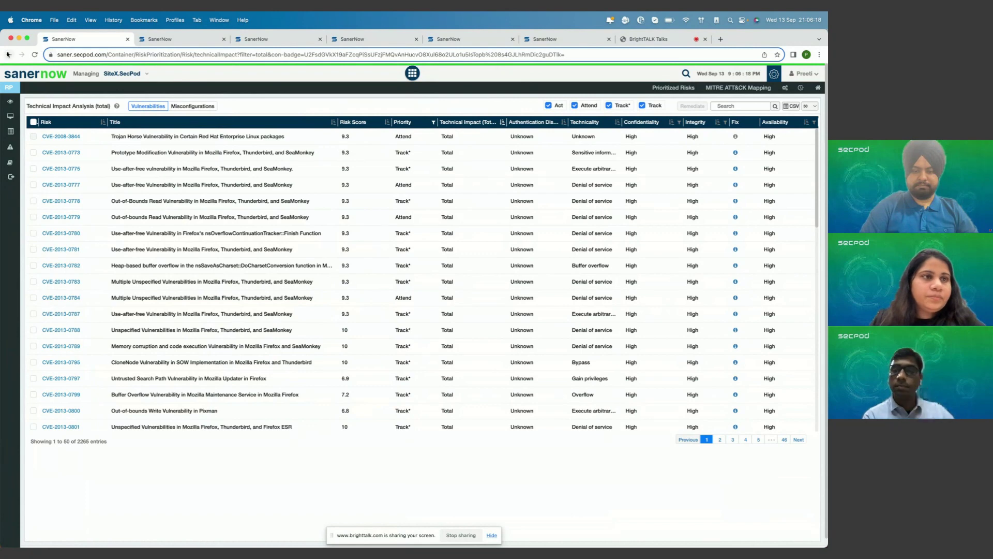
pyautogui.click(6, 89)
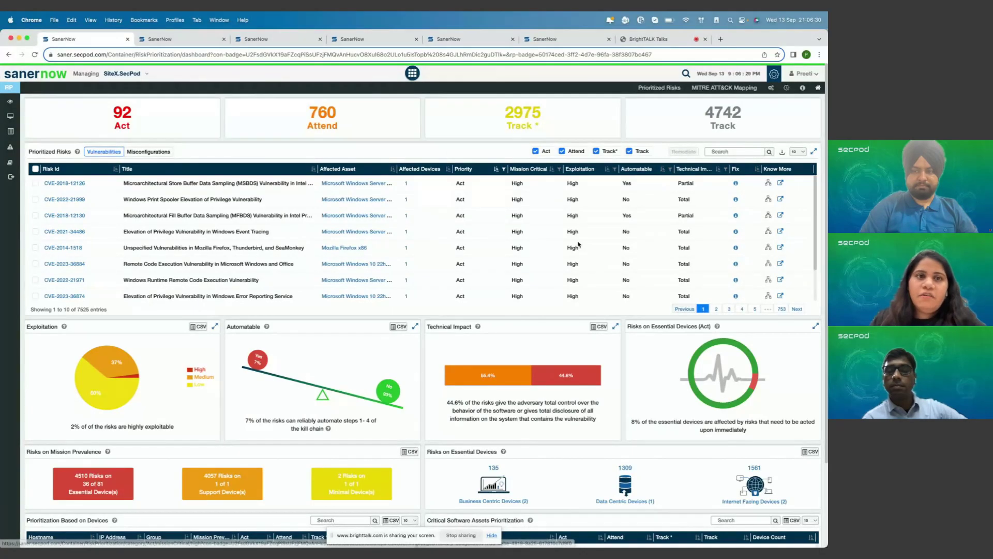
# - Look up the available device tags for host 192.168.2.23 in the critical devices configuration, and return to the dashboard
pyautogui.click(174, 39)
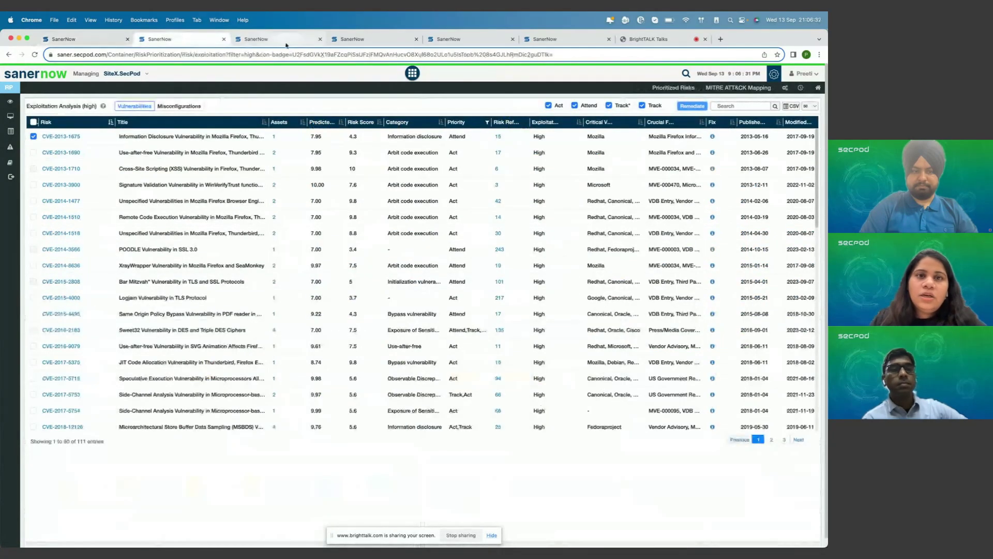
pyautogui.click(348, 39)
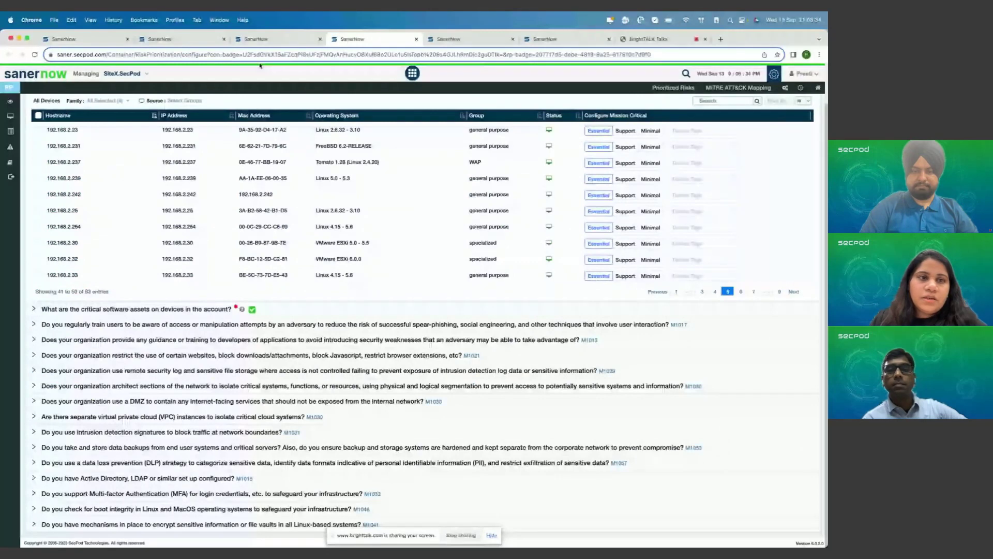
pyautogui.scroll(2, 261, 65)
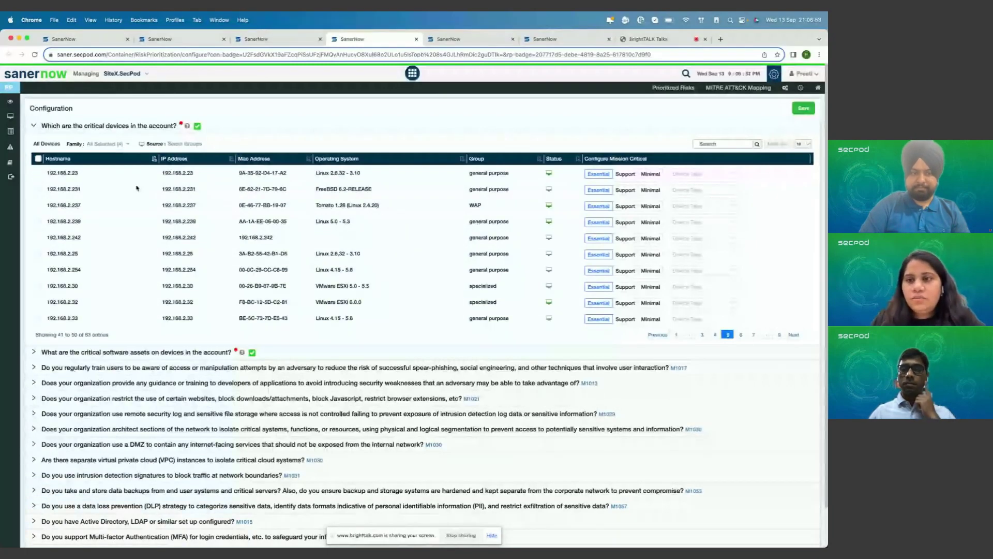
pyautogui.click(696, 174)
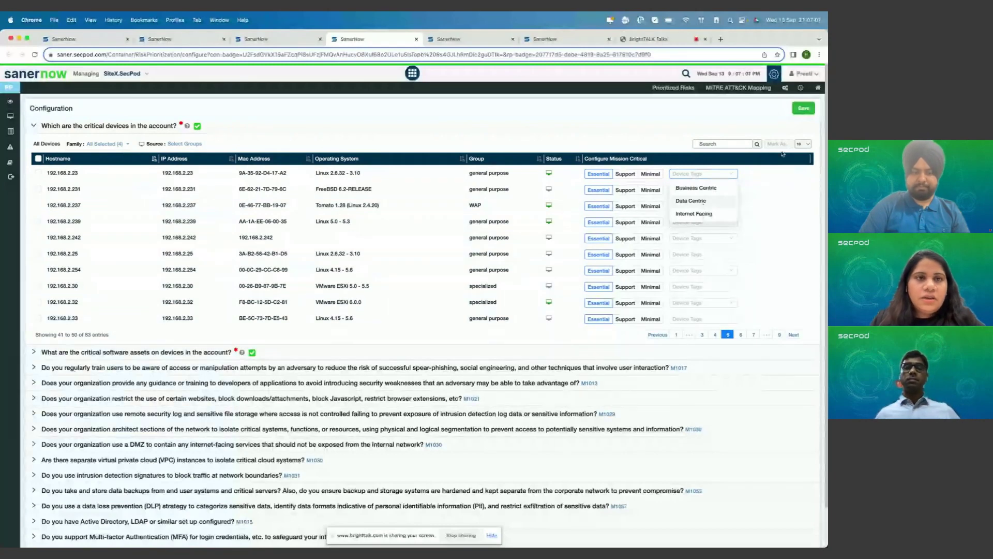
pyautogui.click(73, 37)
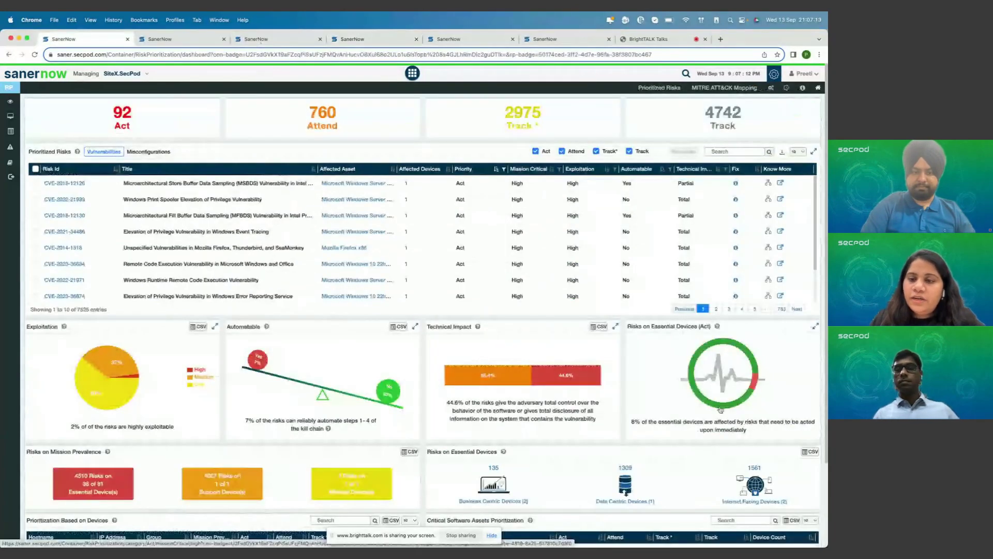
# - Review the CVSS scores and metrics of CVE-2018-12126 from the Act risks on essential devices, and return to the dashboard
pyautogui.click(715, 376)
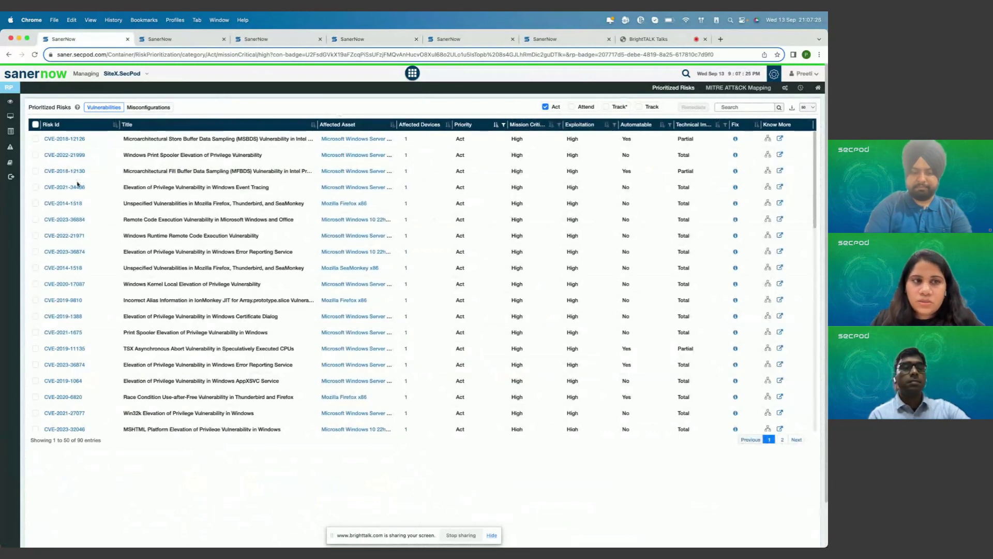
pyautogui.click(74, 139)
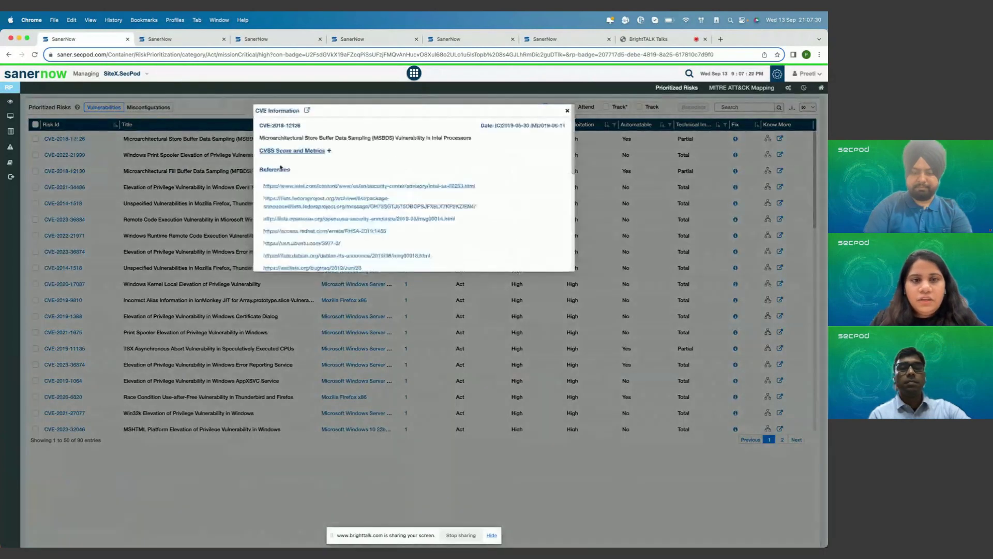
pyautogui.scroll(-3, 324, 200)
pyautogui.scroll(3, 324, 201)
pyautogui.click(284, 151)
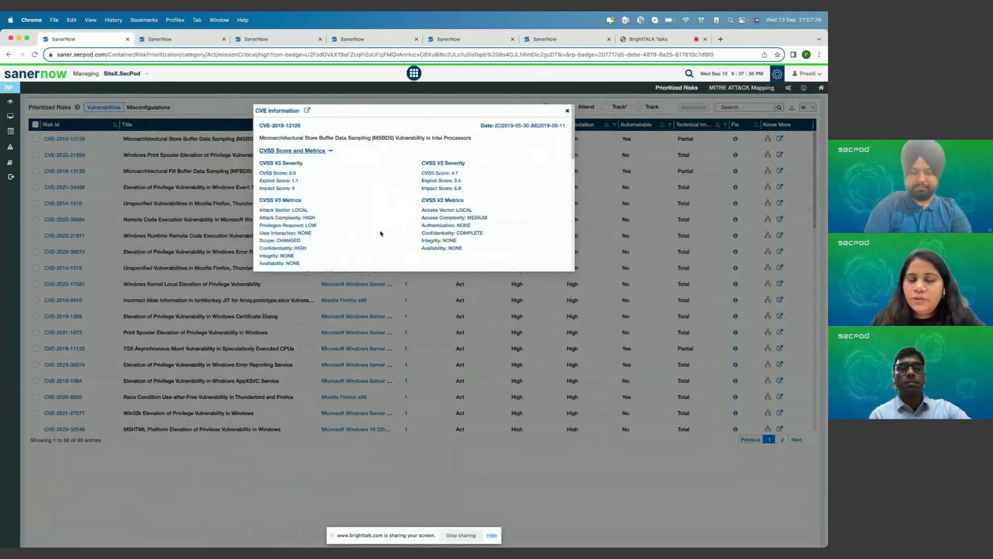
pyautogui.scroll(-1, 381, 233)
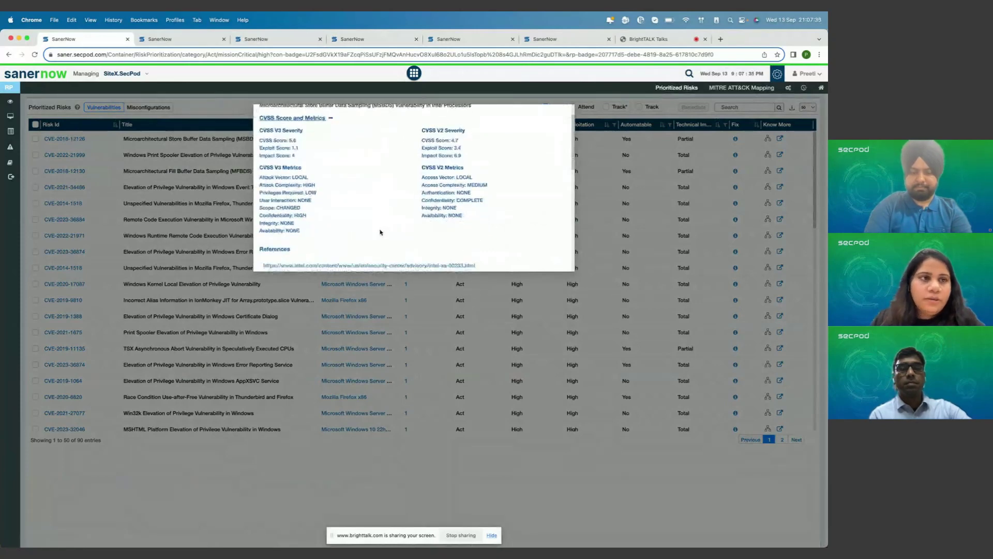
pyautogui.click(22, 78)
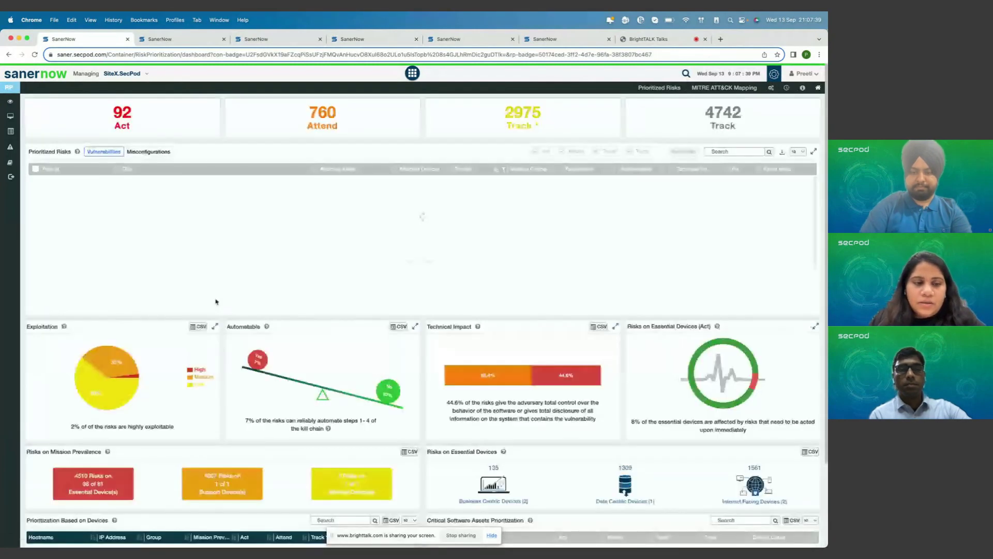
# - View the prioritized risks on internet-facing devices and return to the dashboard
pyautogui.scroll(-2, 215, 301)
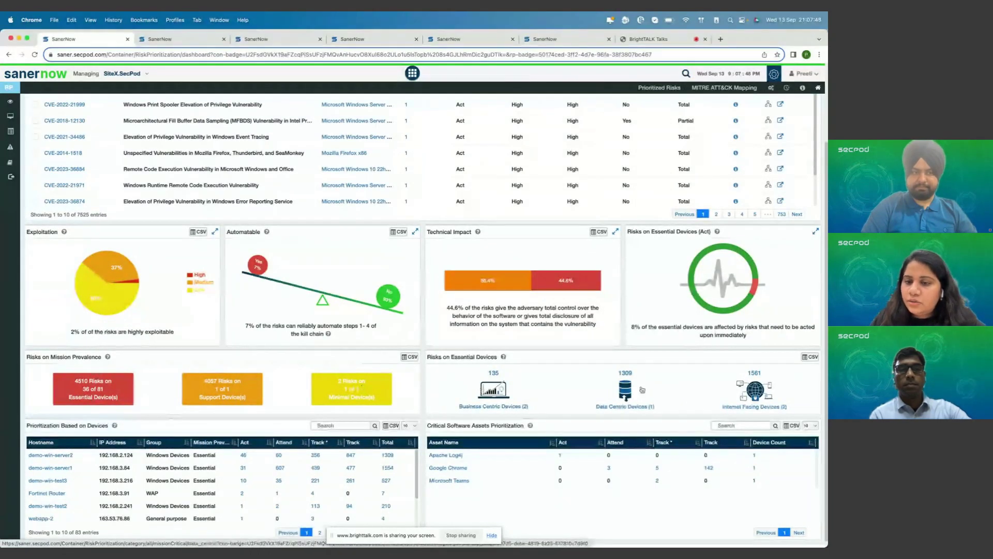
pyautogui.click(750, 391)
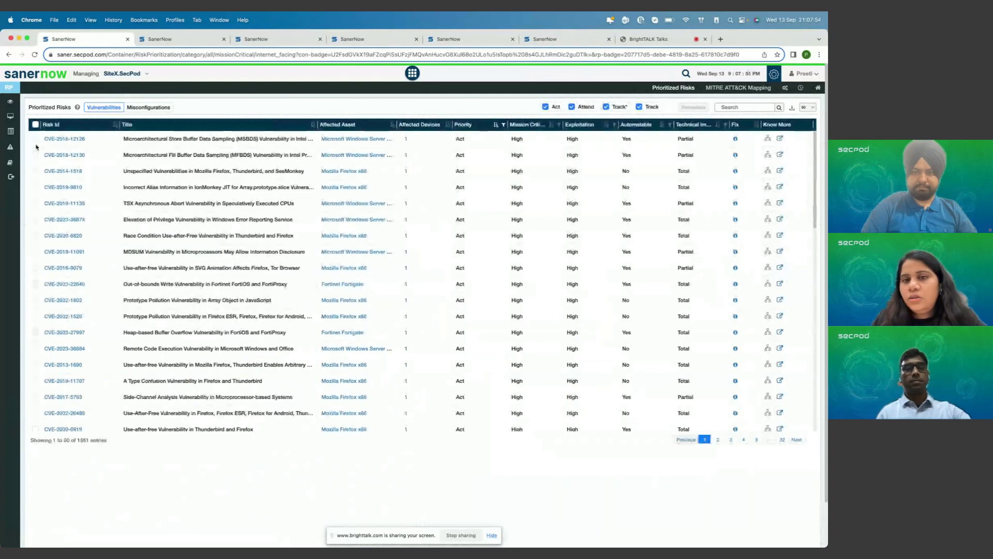
pyautogui.click(9, 55)
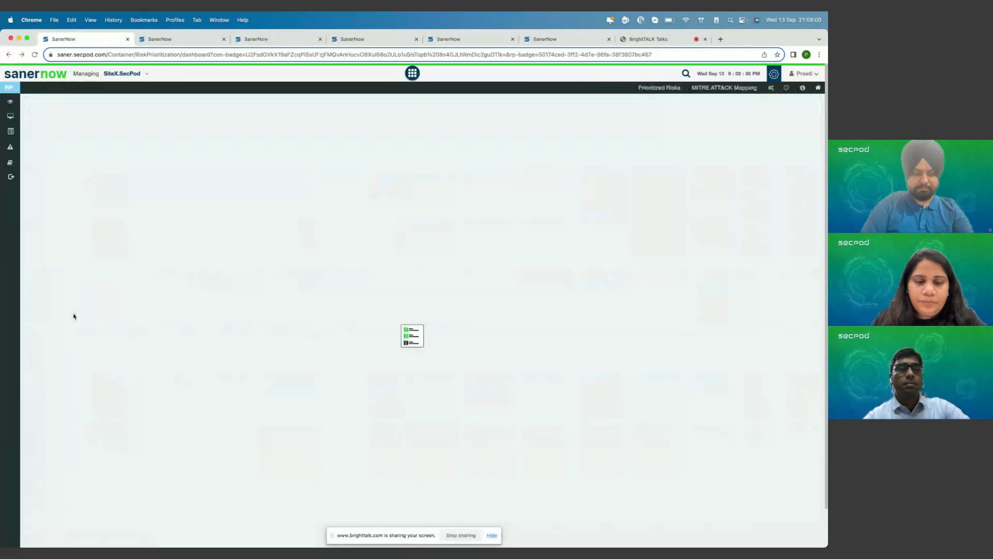
# - Select all Act-priority risks of demo-win-server2 to show bulk selection for remediation, and return to the dashboard's device prioritization list
pyautogui.scroll(-3, 133, 393)
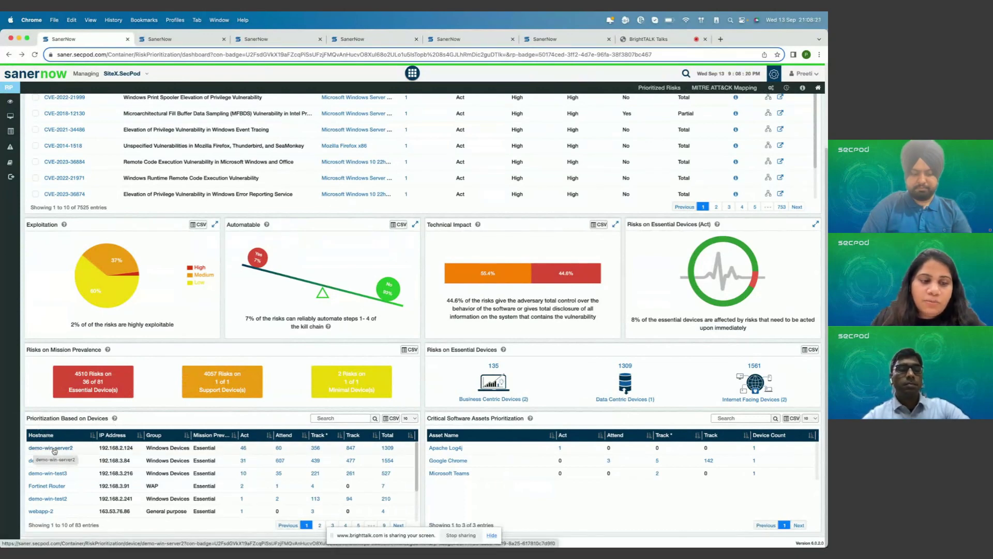
pyautogui.click(244, 448)
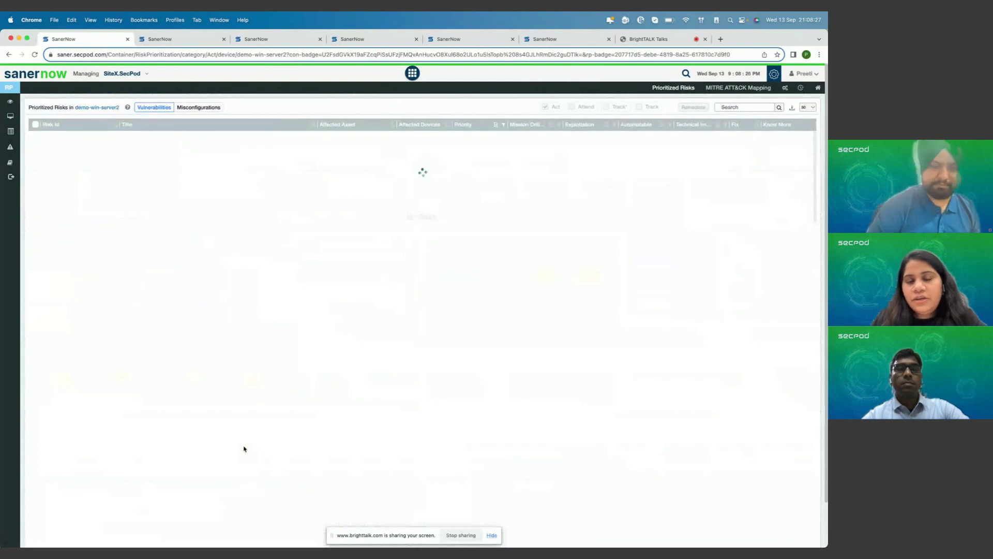
pyautogui.click(35, 124)
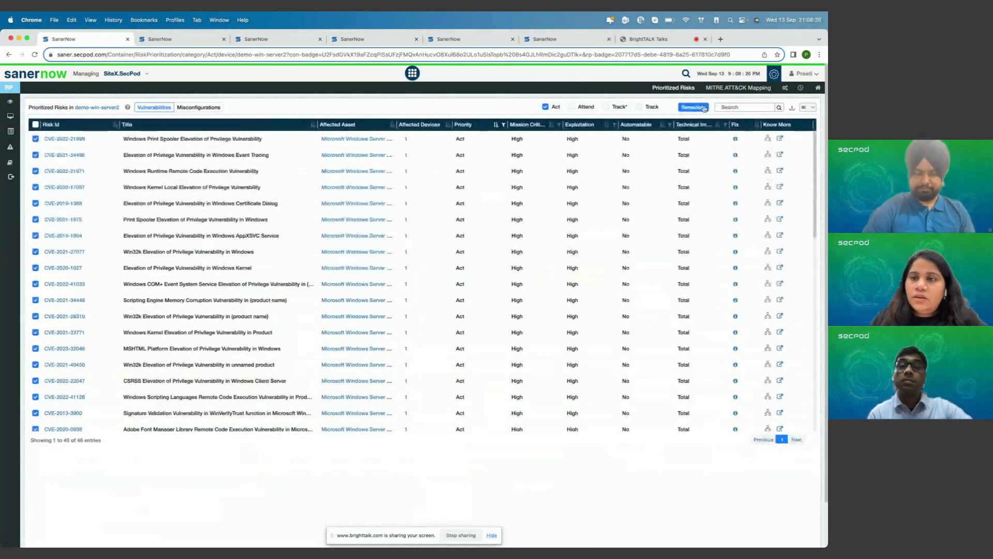
pyautogui.click(9, 55)
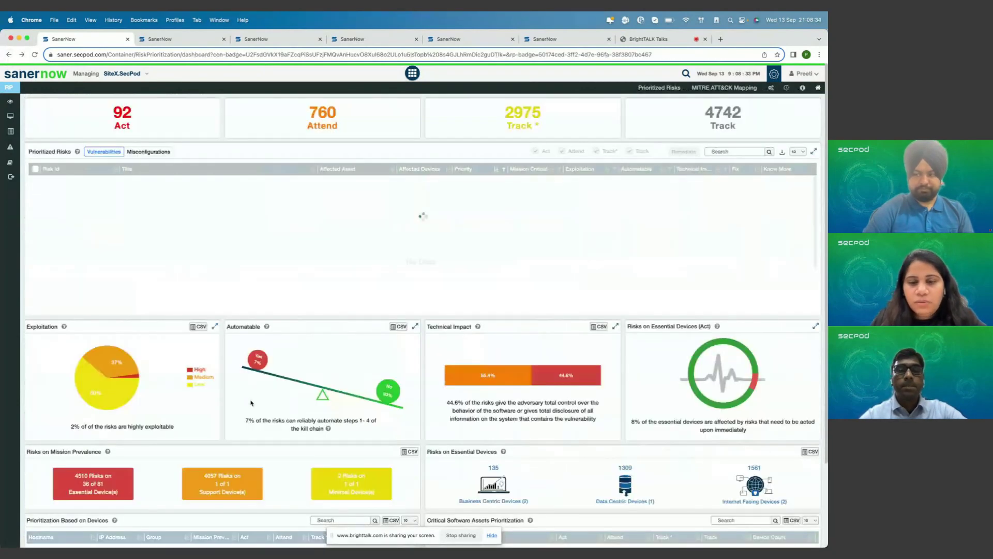
pyautogui.scroll(-2, 251, 403)
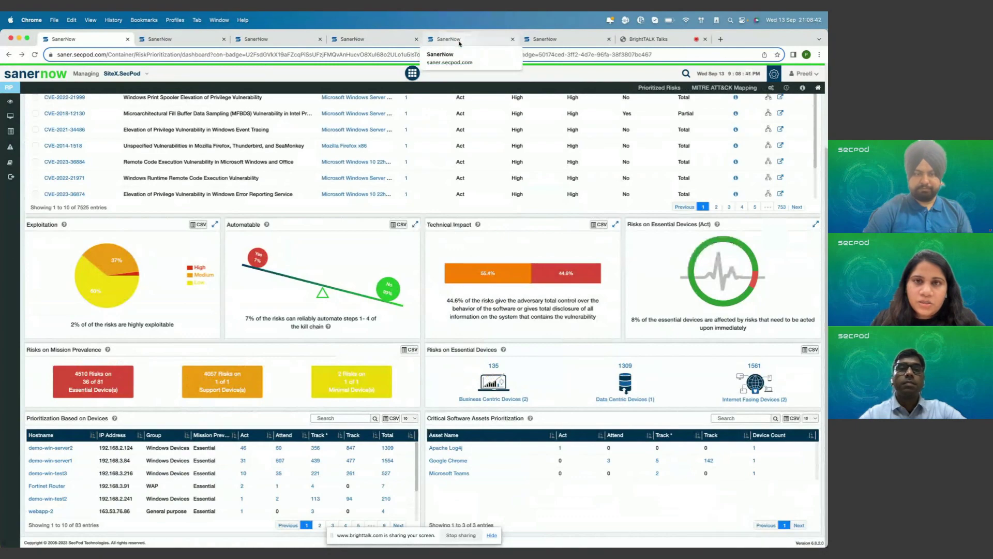
# - View the critical software assets question in the configuration with Google Chrome and MongoDB selected, and return to the dashboard
pyautogui.click(459, 41)
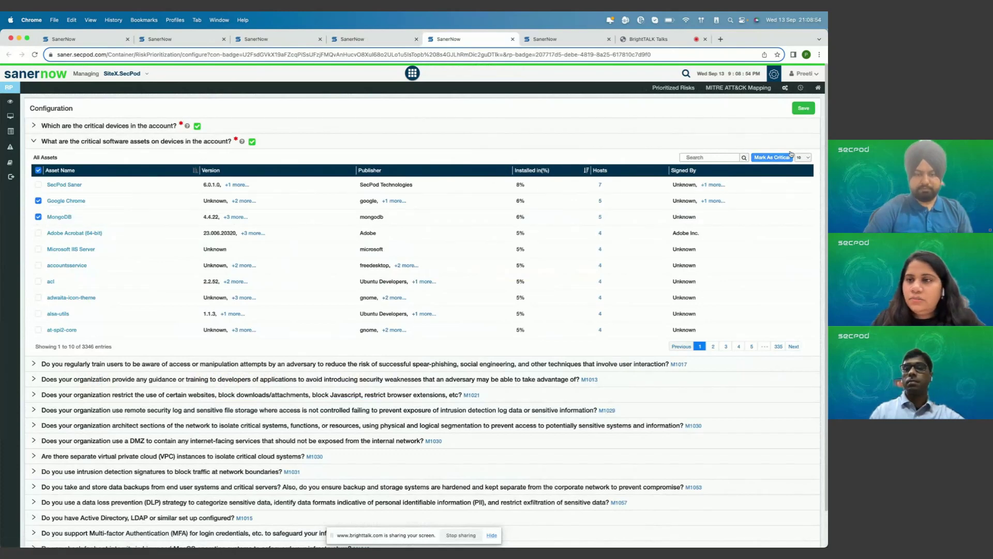
pyautogui.click(92, 37)
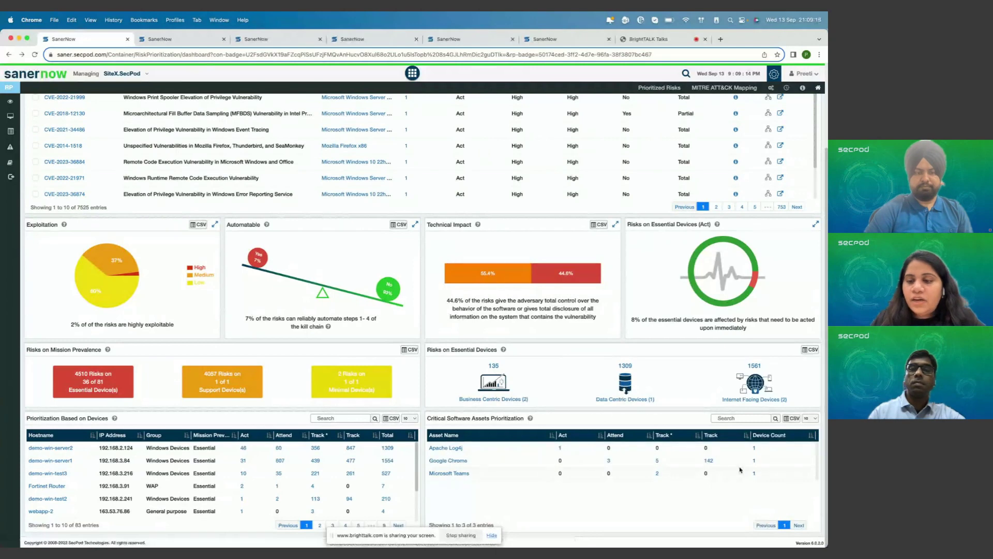
# - Select all Track* risks of Microsoft Teams from the critical software assets list to show bulk remediation, and return to the dashboard
pyautogui.click(657, 474)
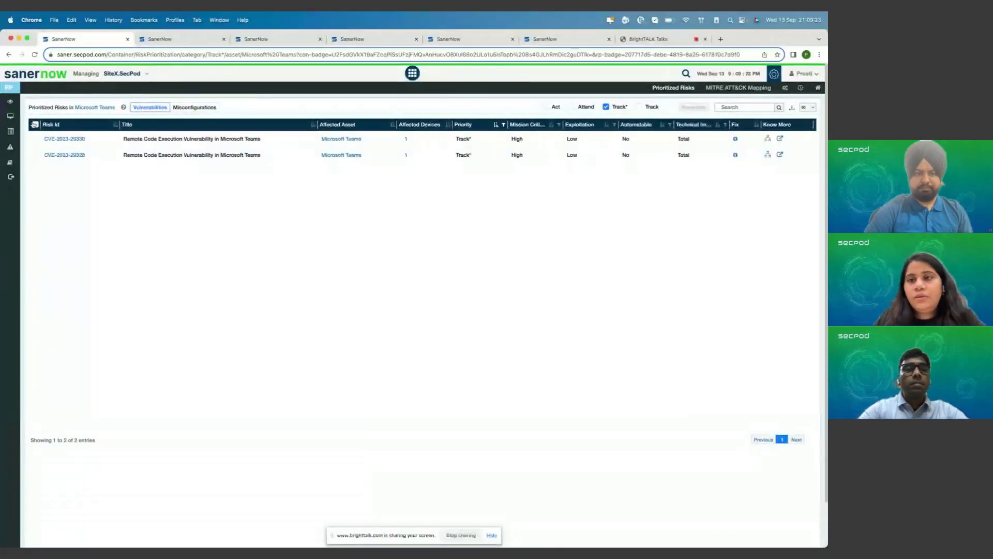
pyautogui.click(35, 124)
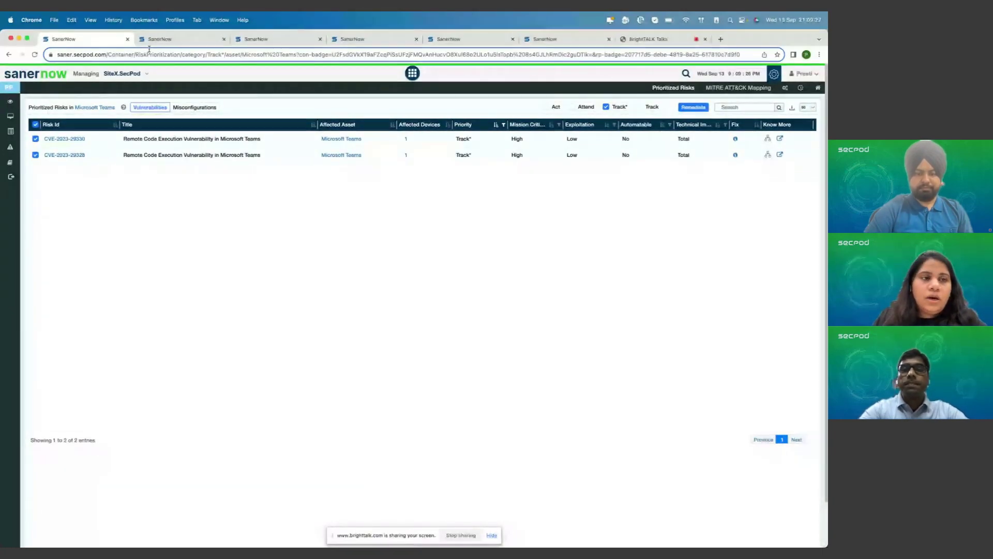
pyautogui.click(9, 89)
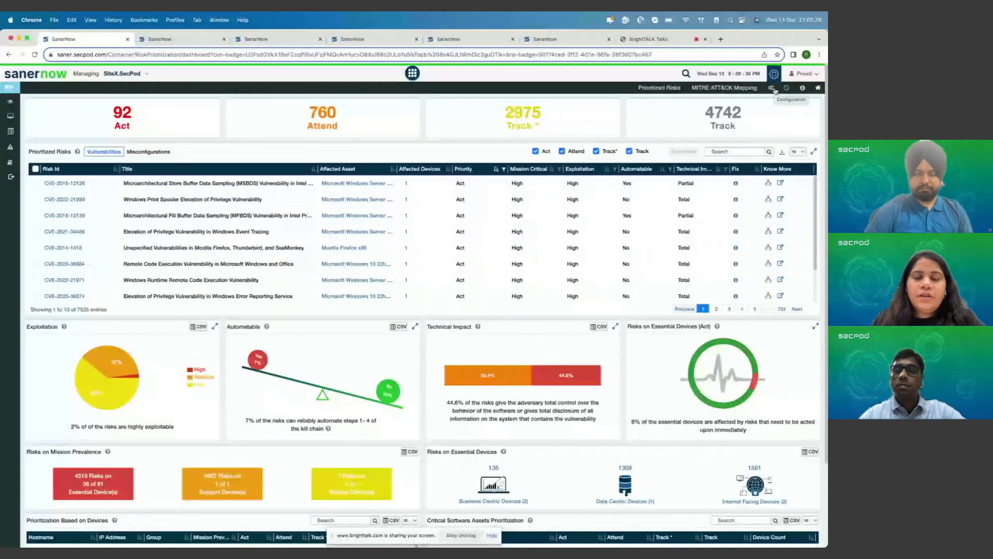
# - Answer Yes in the configuration to the question about regularly training users against manipulation attempts (M1017)
pyautogui.click(394, 41)
pyautogui.scroll(-1, 148, 368)
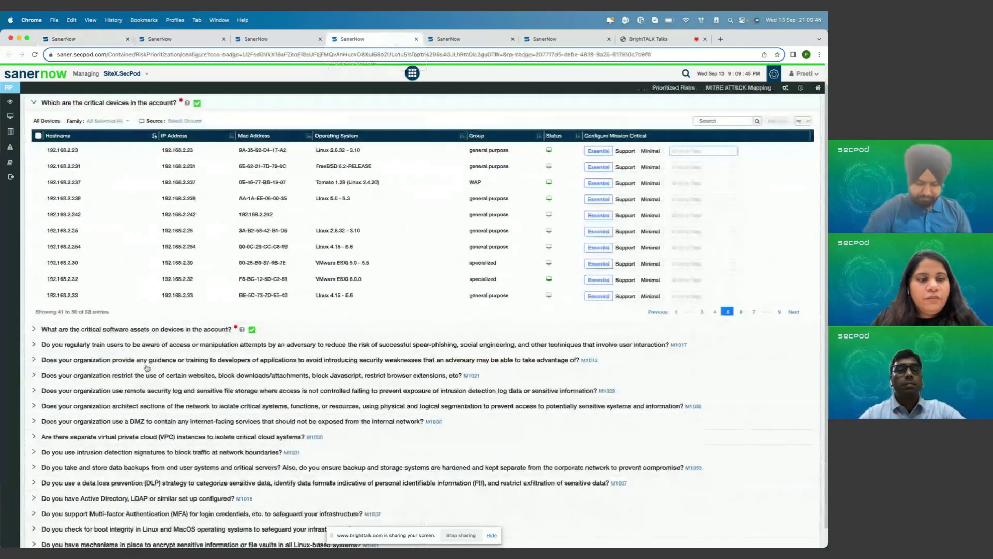
pyautogui.scroll(-1, 147, 369)
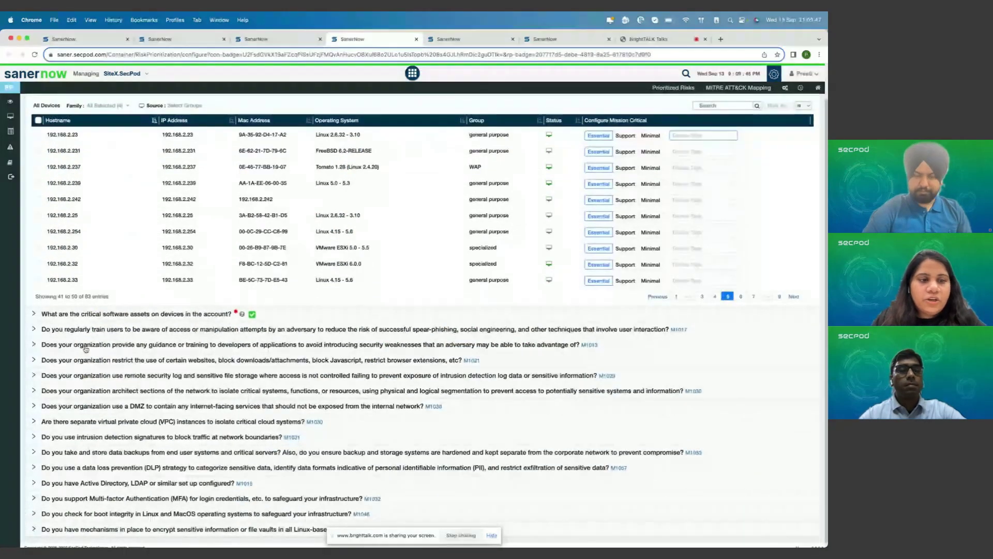
pyautogui.click(34, 330)
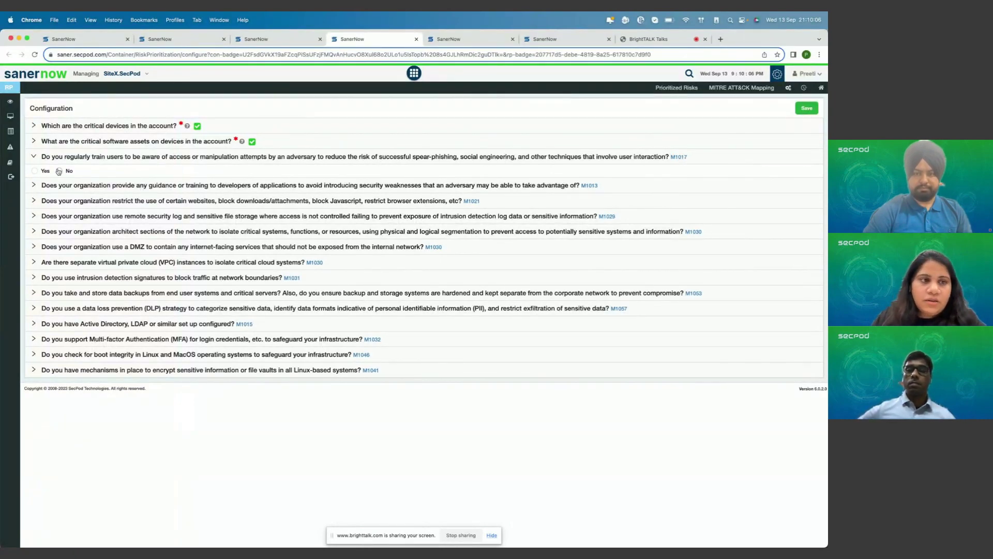
pyautogui.click(35, 171)
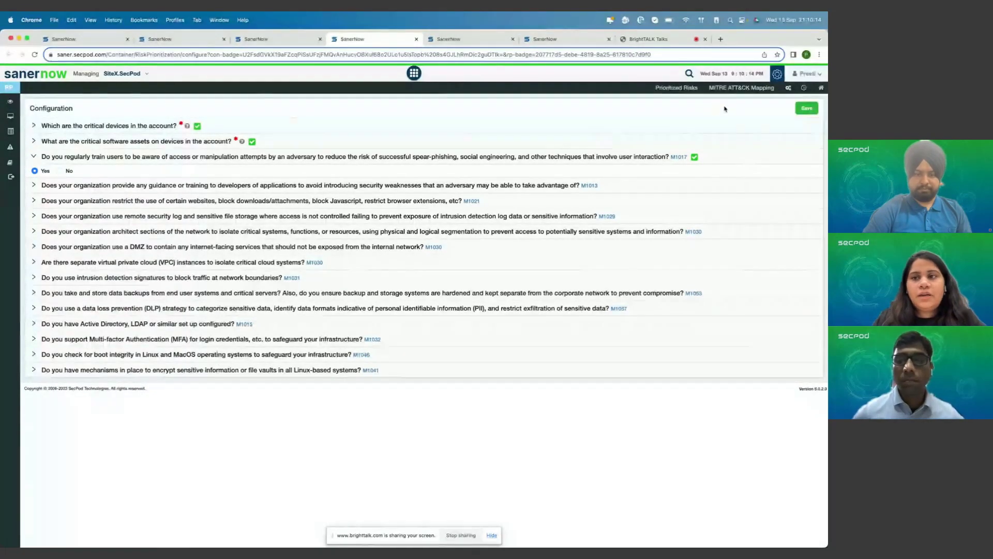
# - Look up the tactics and the M1050 mitigation page for CVE-2016-9079 from the MITRE ATT&CK mapping, and return to the dashboard
pyautogui.click(743, 89)
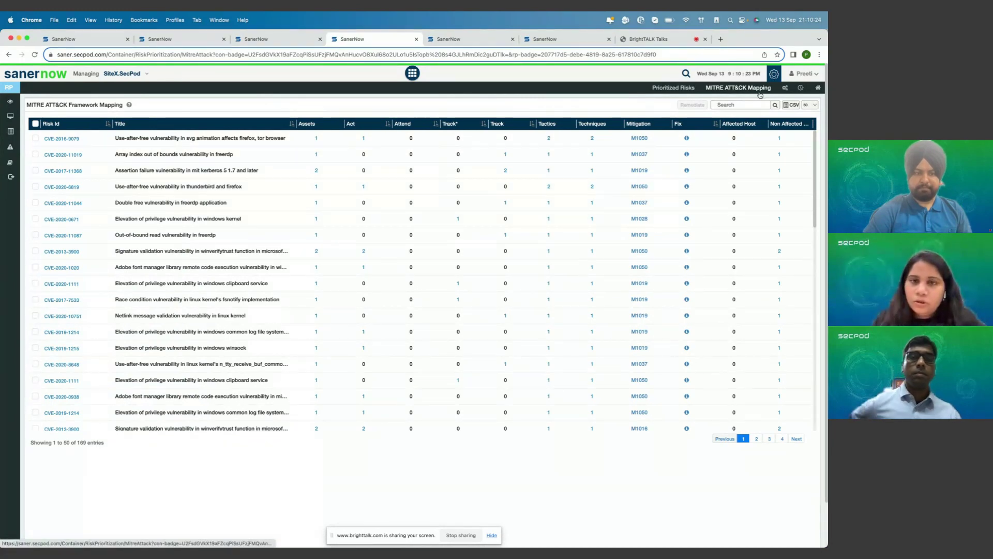
pyautogui.moveTo(547, 138)
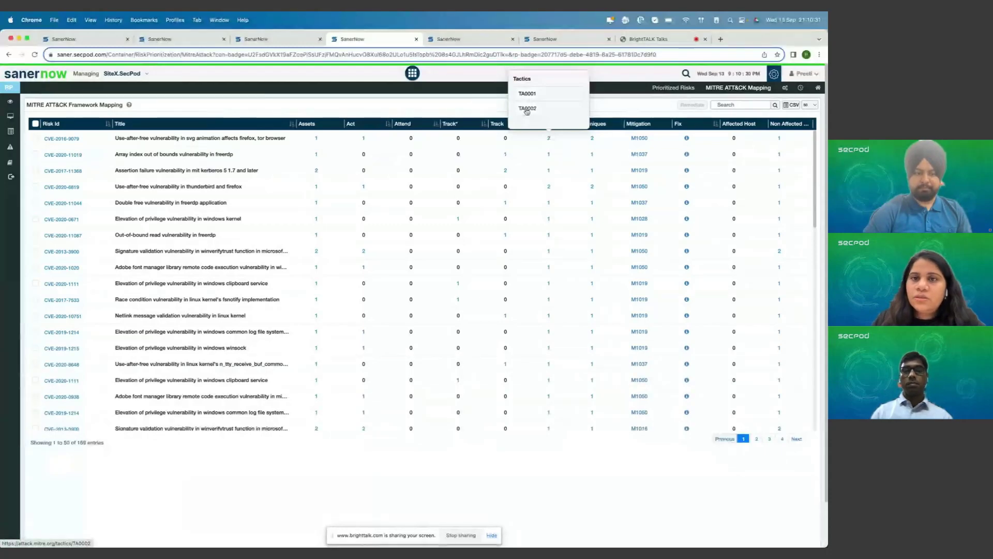
pyautogui.rightClick(642, 139)
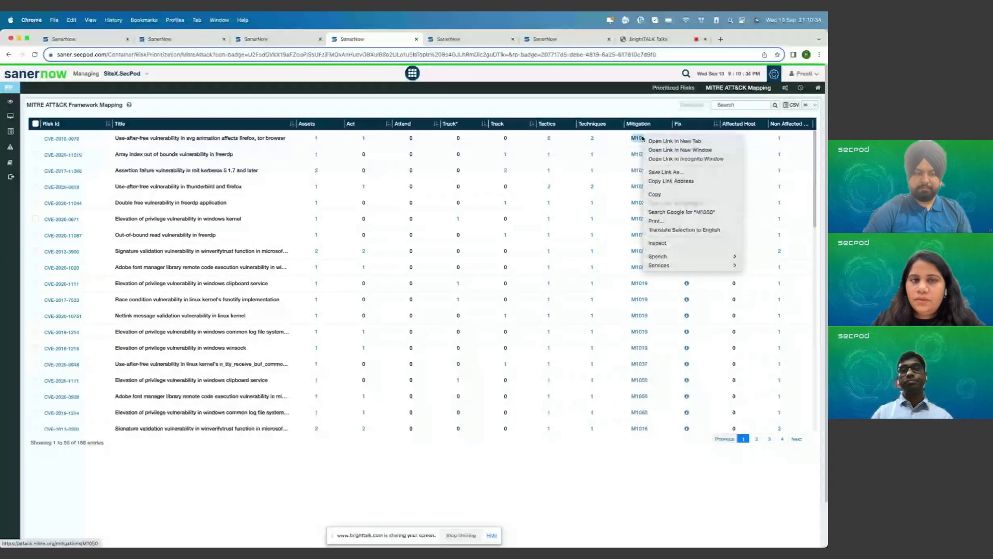
pyautogui.click(674, 141)
pyautogui.click(451, 40)
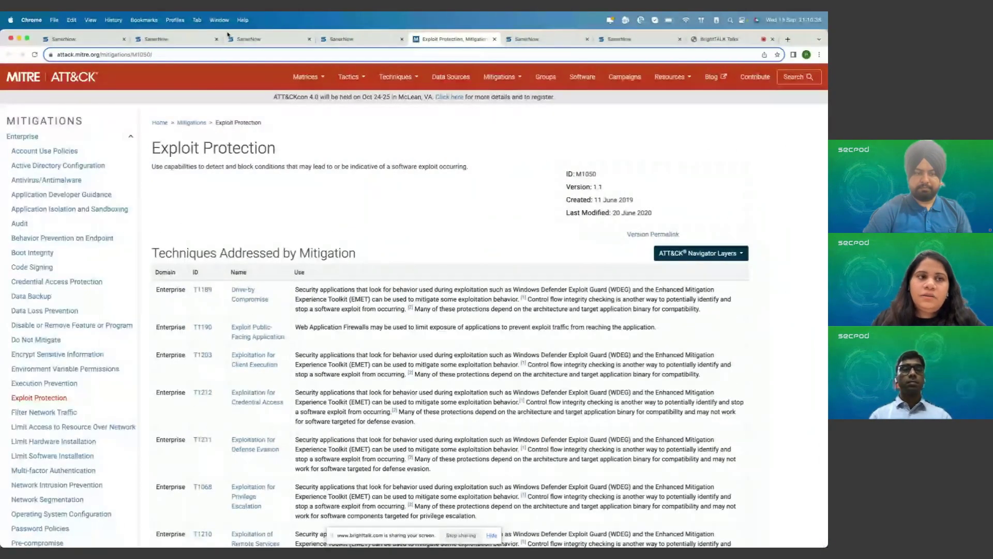
pyautogui.click(65, 36)
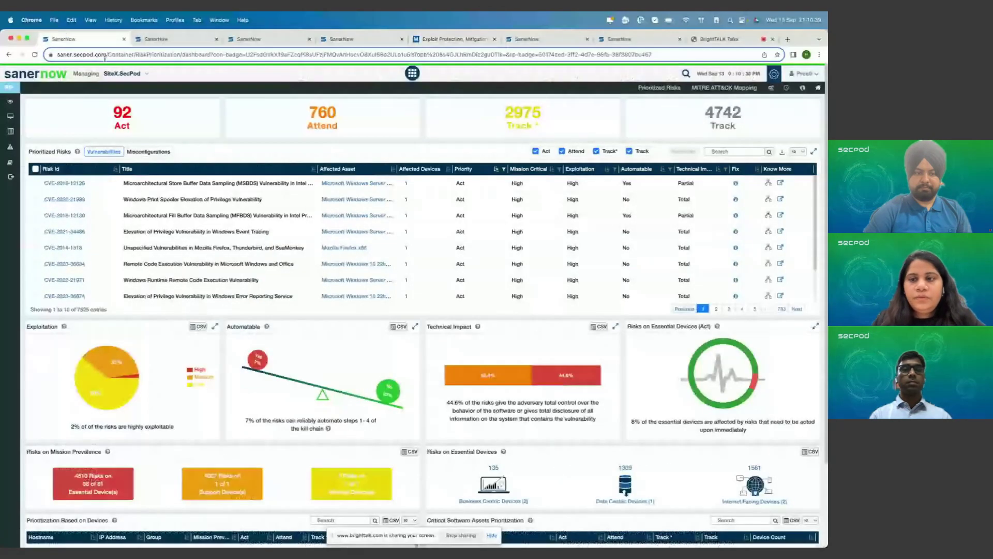
# - Open the risk summary of CVE-2018-12130 from the prioritized risks and review its details and decision tree
pyautogui.scroll(-1, 374, 298)
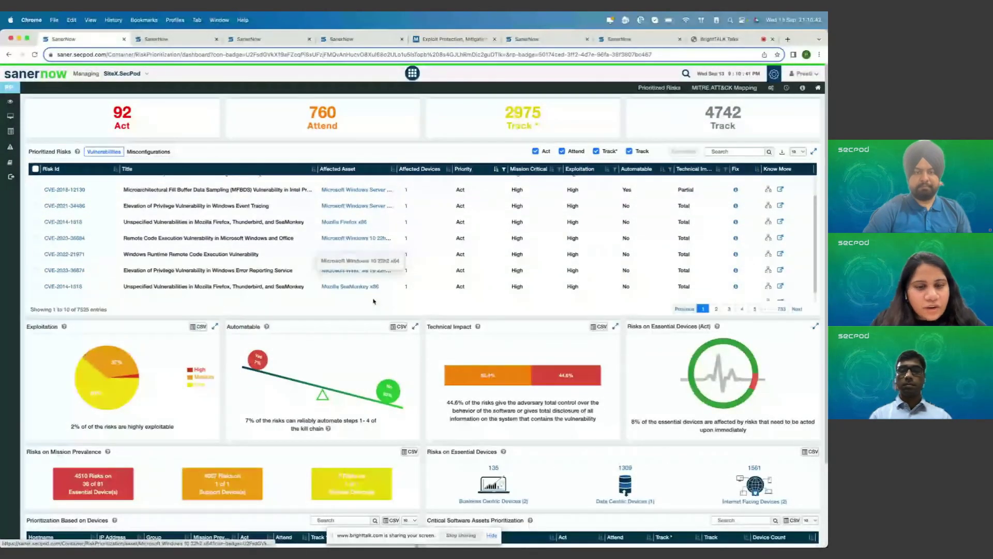
pyautogui.scroll(-3, 621, 275)
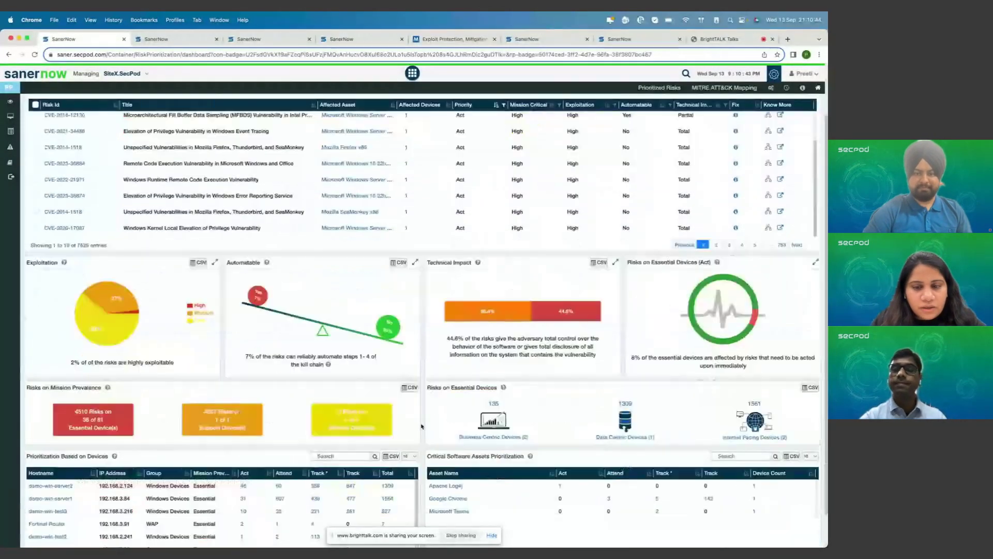
pyautogui.scroll(3, 803, 260)
pyautogui.click(780, 179)
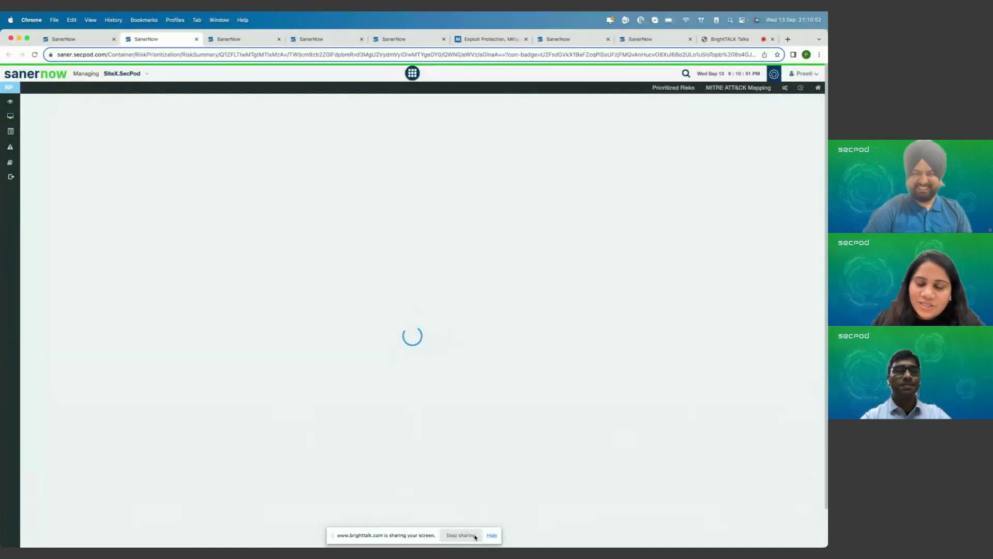
pyautogui.scroll(-5, 501, 404)
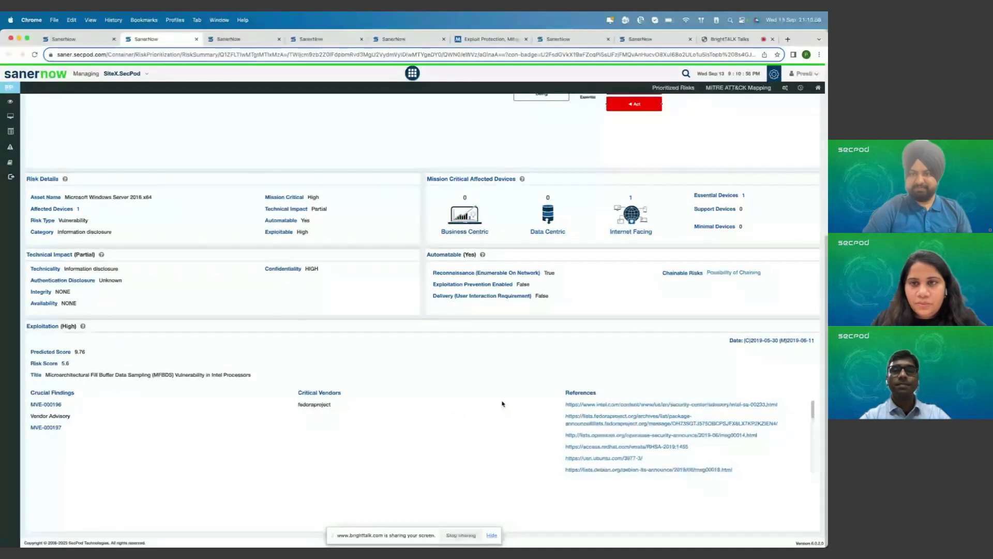
pyautogui.scroll(5, 502, 403)
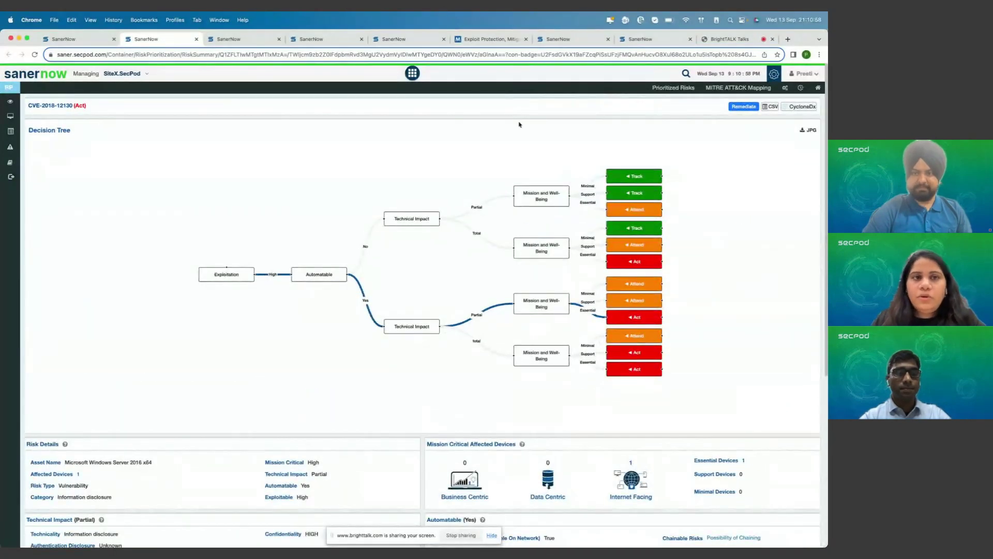